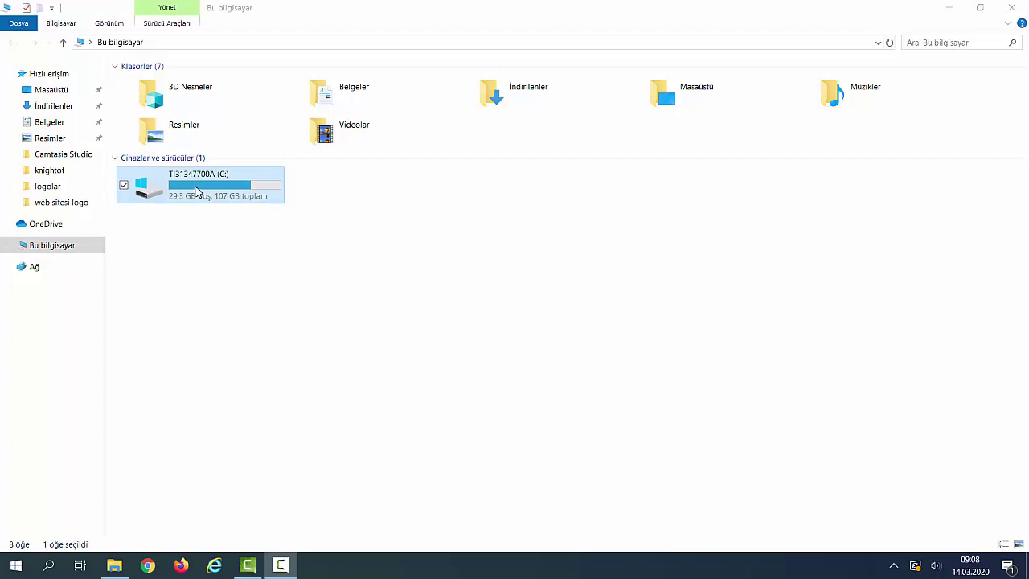
Turn off scheduled optimization for drive C: from its properties and close the optimization and properties windows
right_click(195, 191)
click(78, 470)
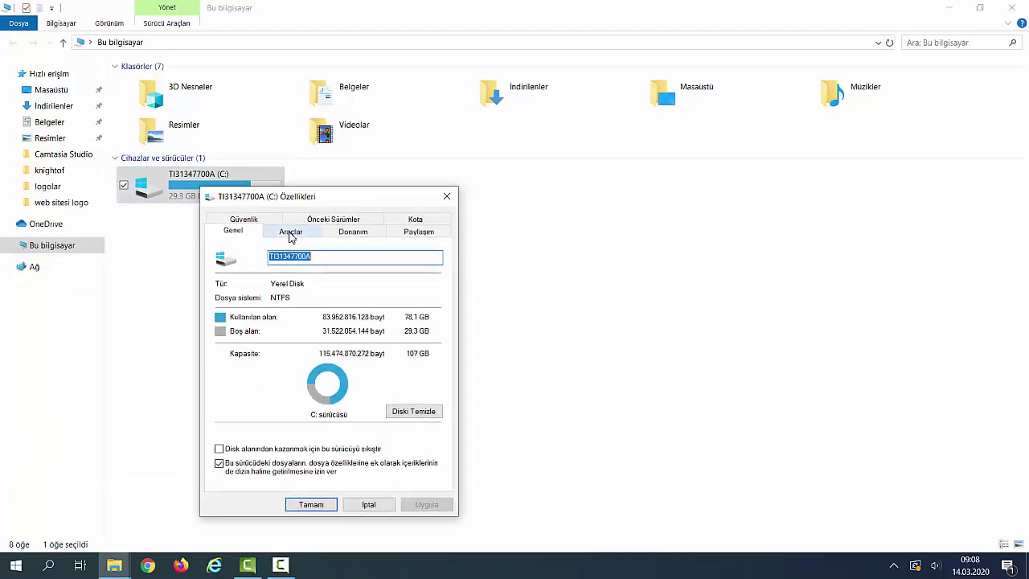
click(291, 232)
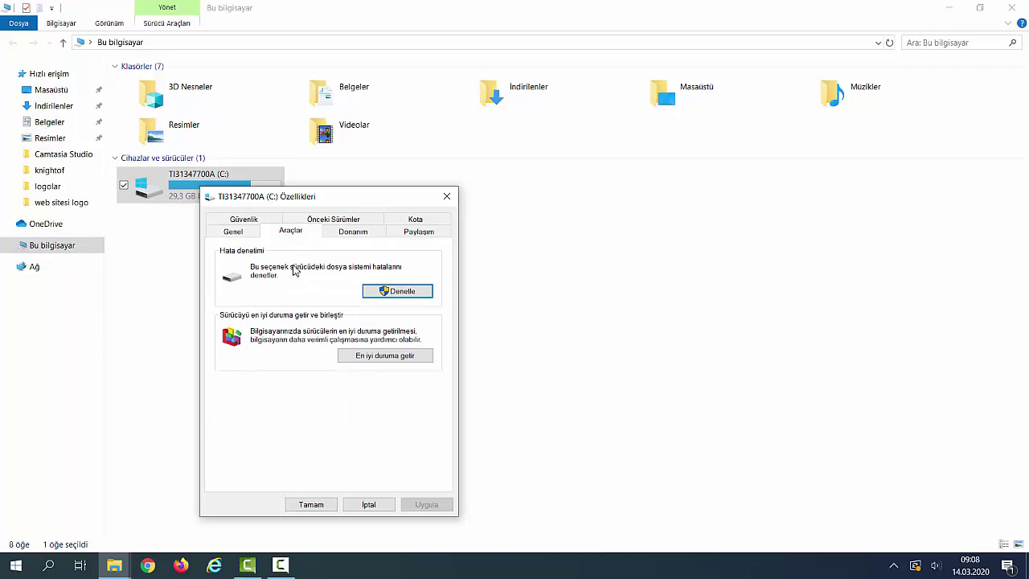
click(363, 358)
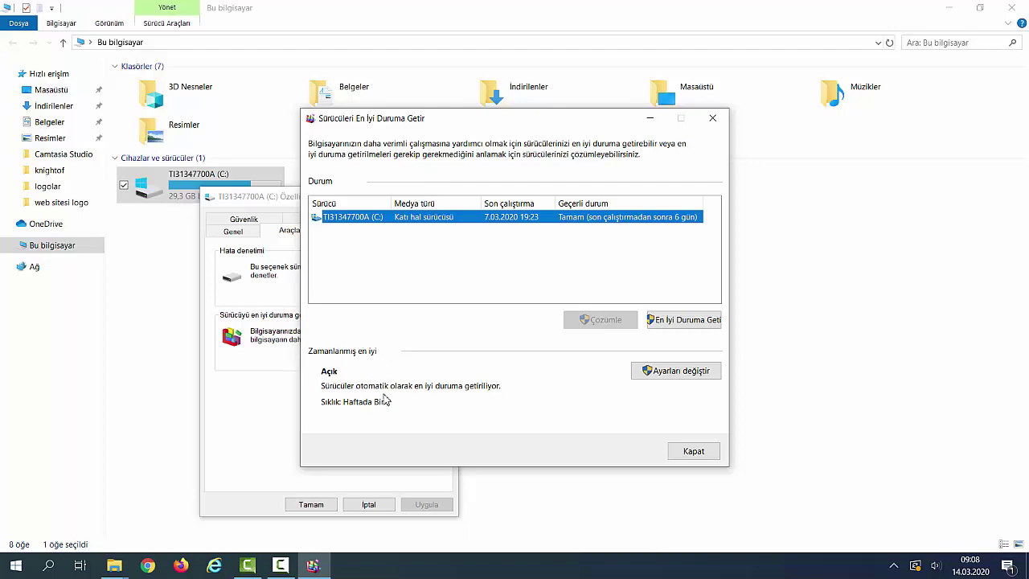
click(664, 375)
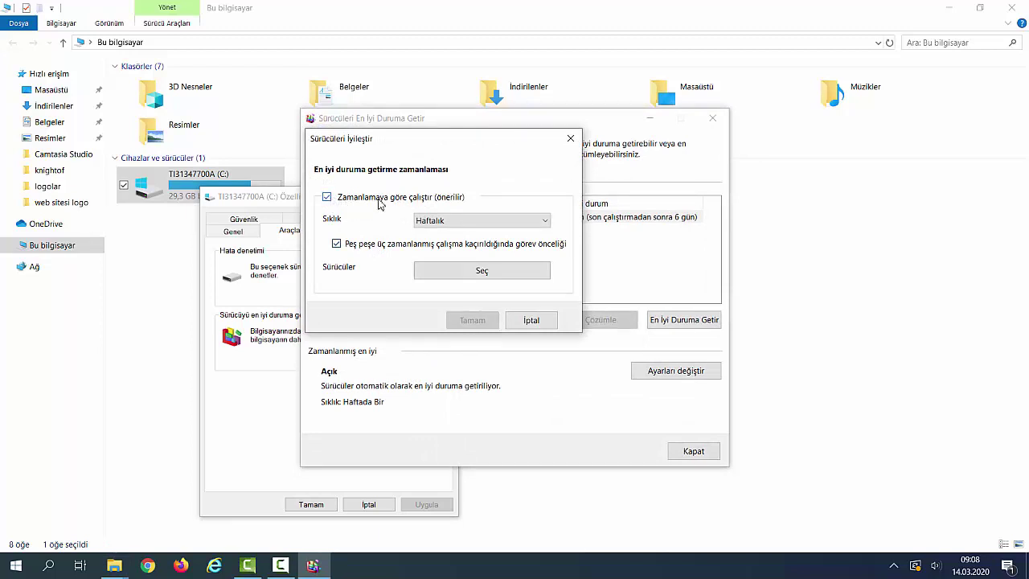
click(327, 198)
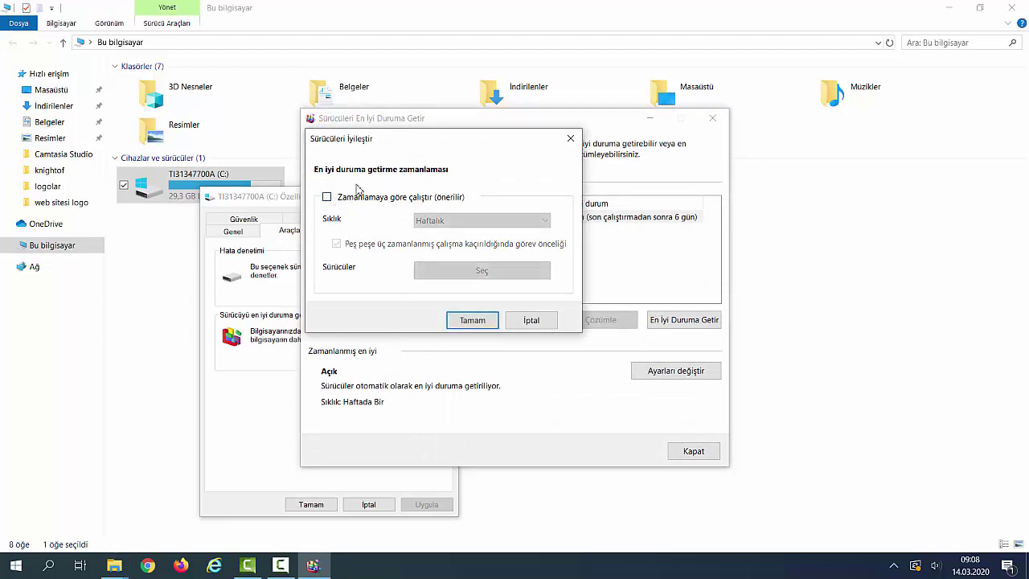
click(465, 323)
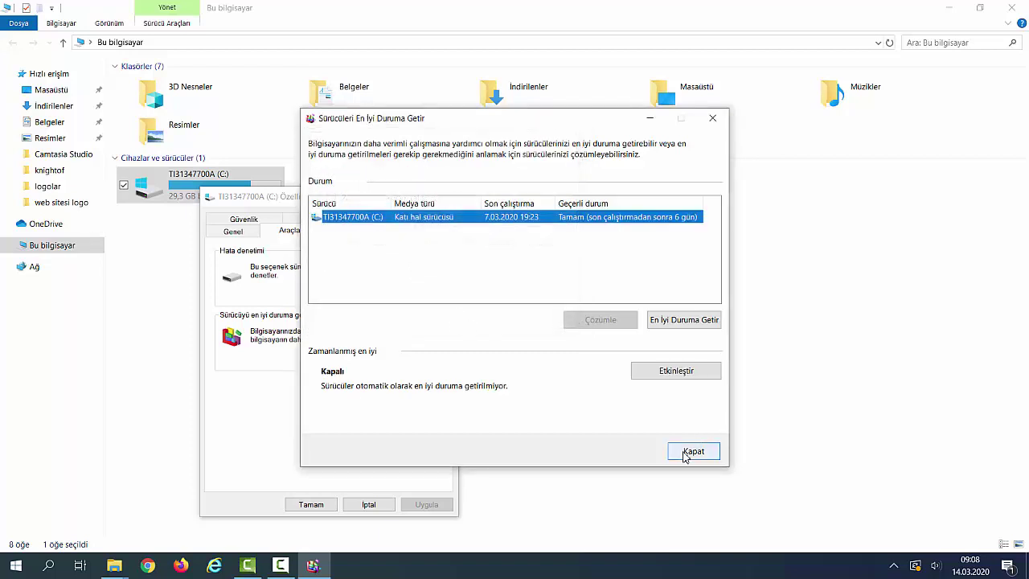
click(693, 450)
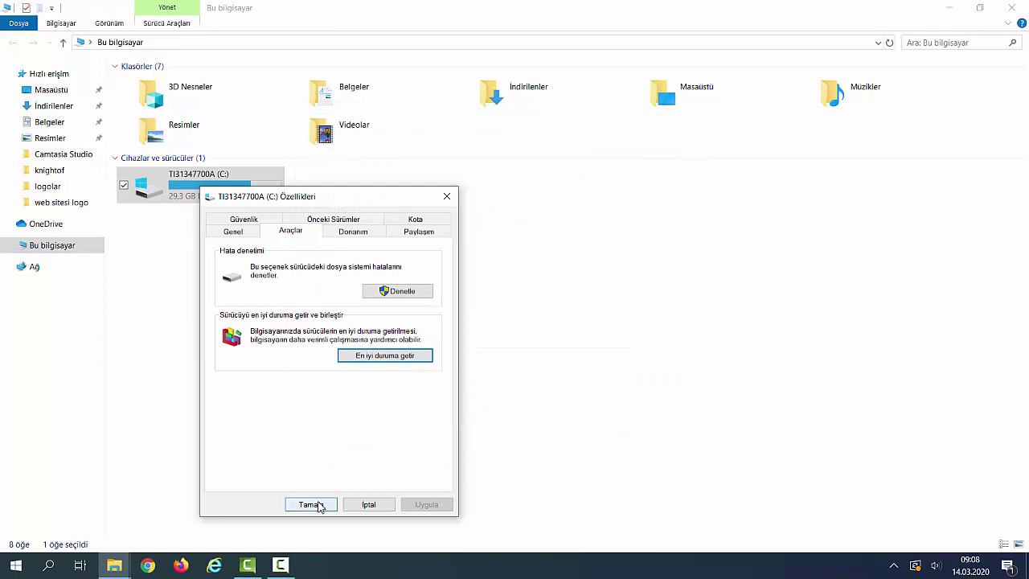
click(310, 505)
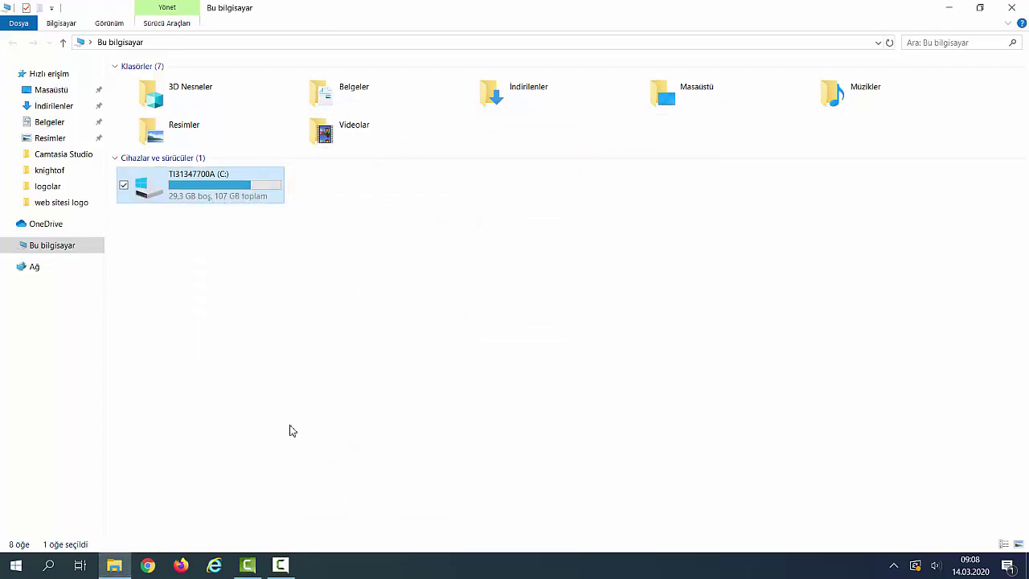
Check the disk usage of the running processes in Task Manager and close it
right_click(341, 567)
click(370, 504)
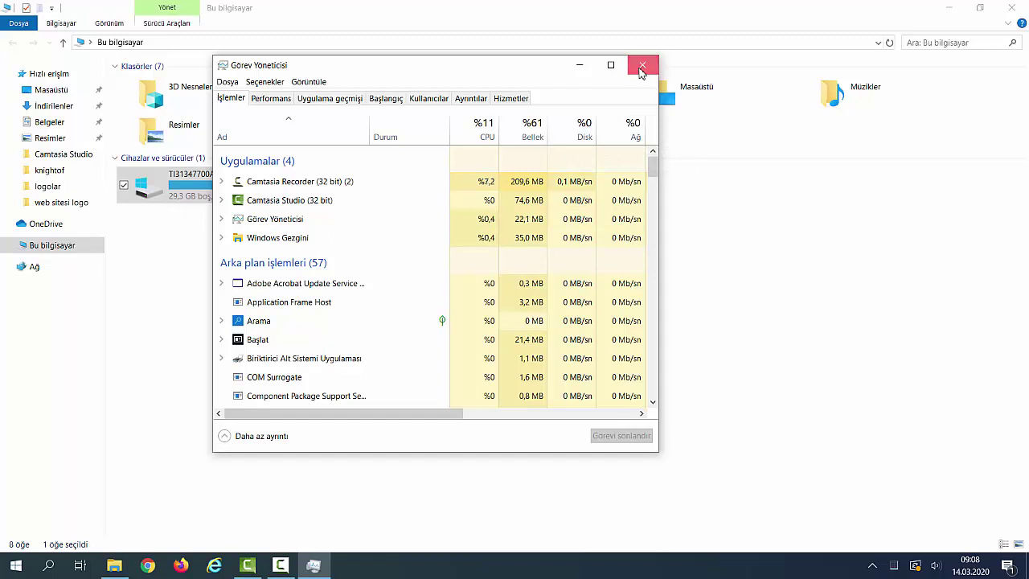
click(642, 65)
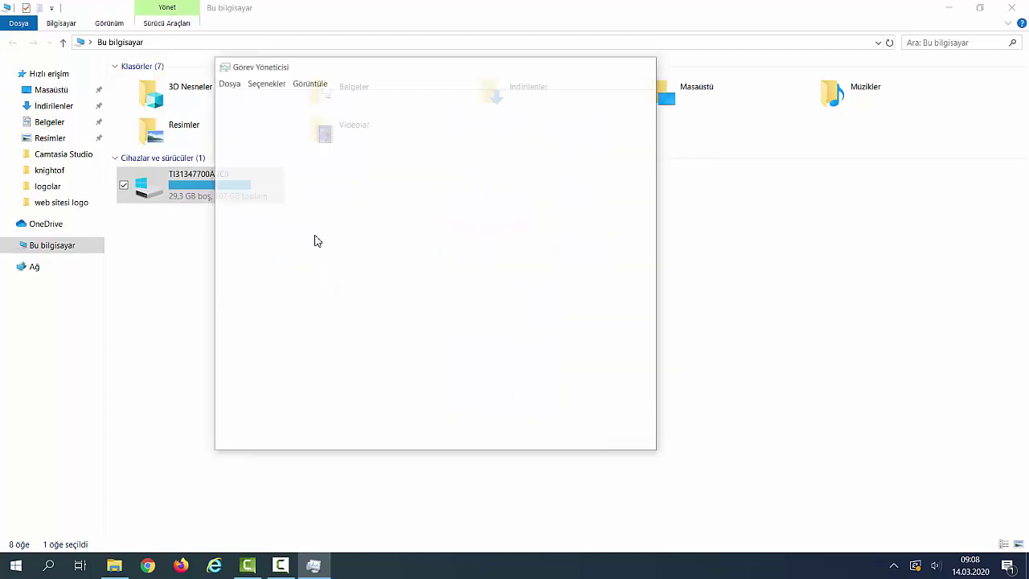
Open Computer Management for this PC and display the list of Windows services
right_click(57, 250)
click(57, 274)
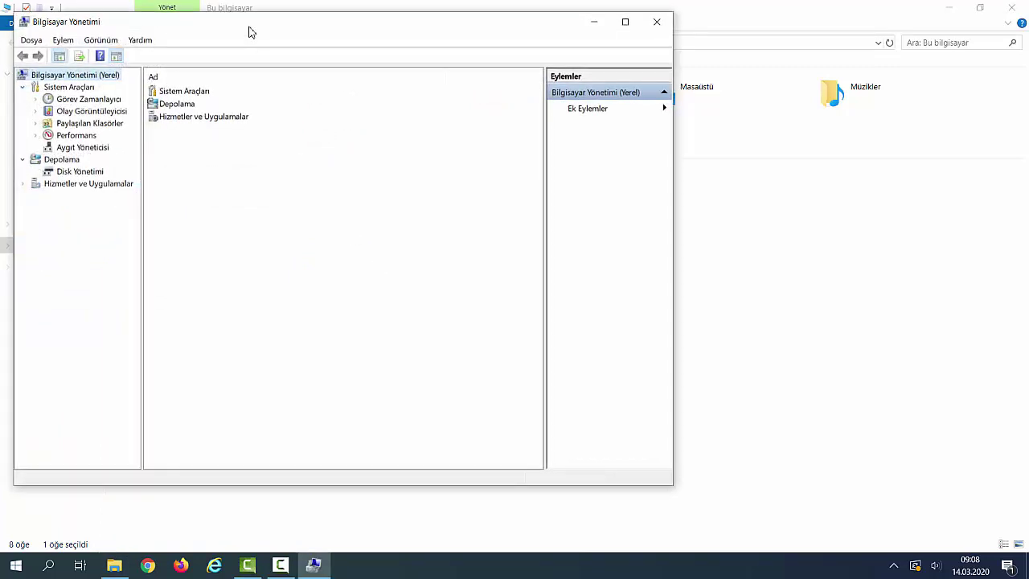
click(81, 185)
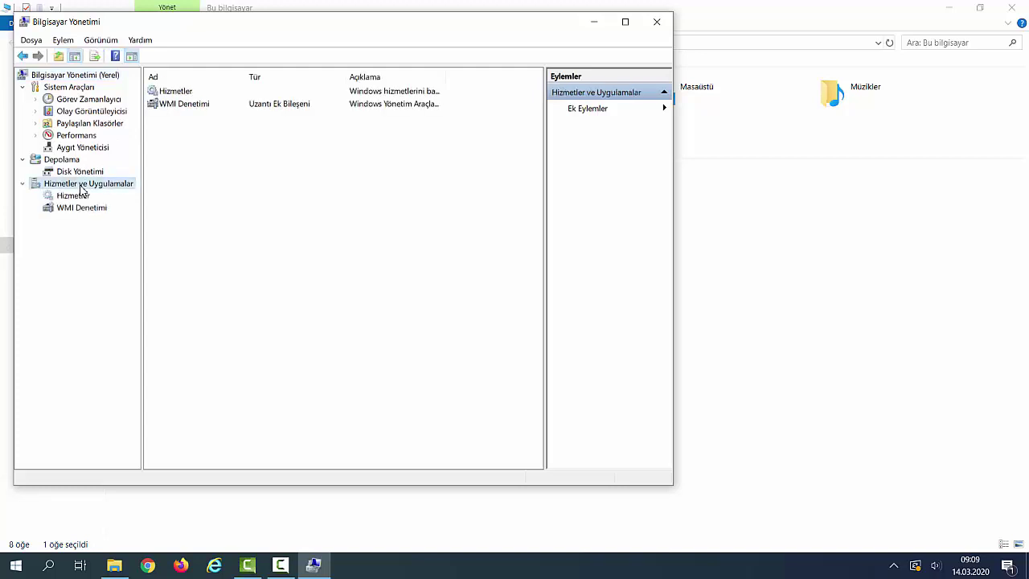
double_click(171, 94)
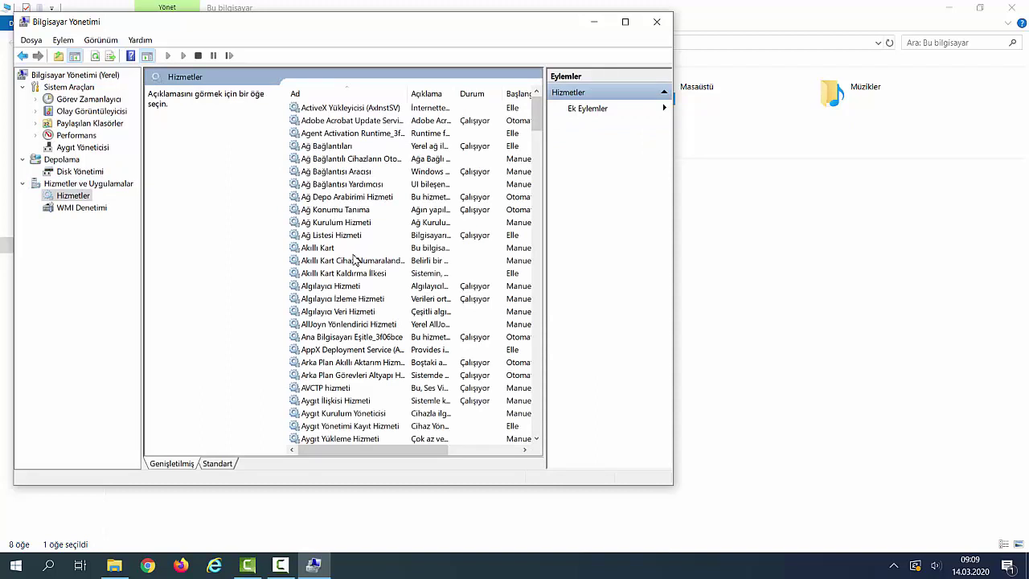
Stop the Arka Plan Akıllı Aktarım Hizmeti (BITS) service and set its startup type to Devre Dışı
scroll(367, 252, down, 1)
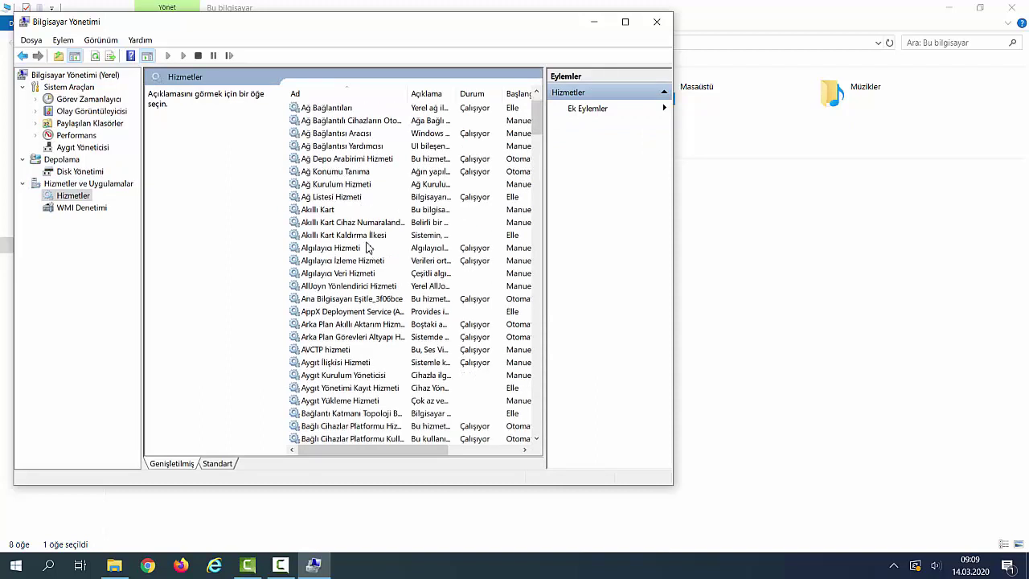
scroll(339, 259, up, 1)
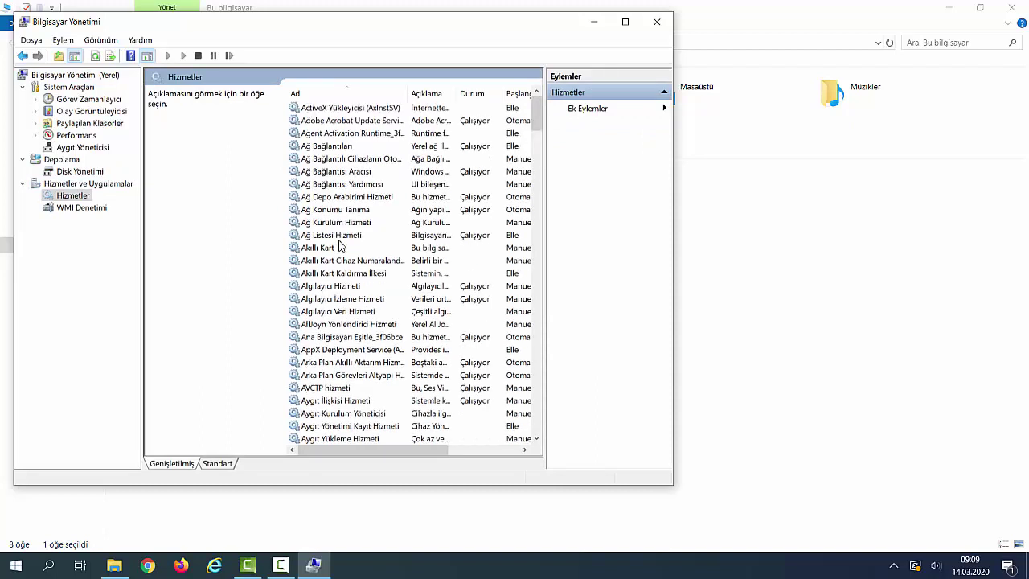
scroll(338, 301, down, 1)
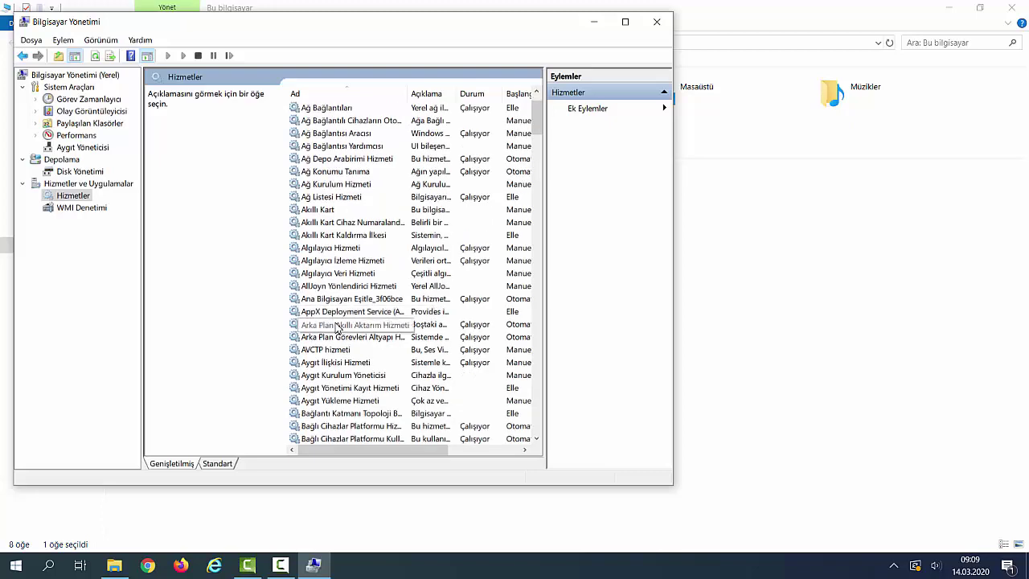
double_click(338, 327)
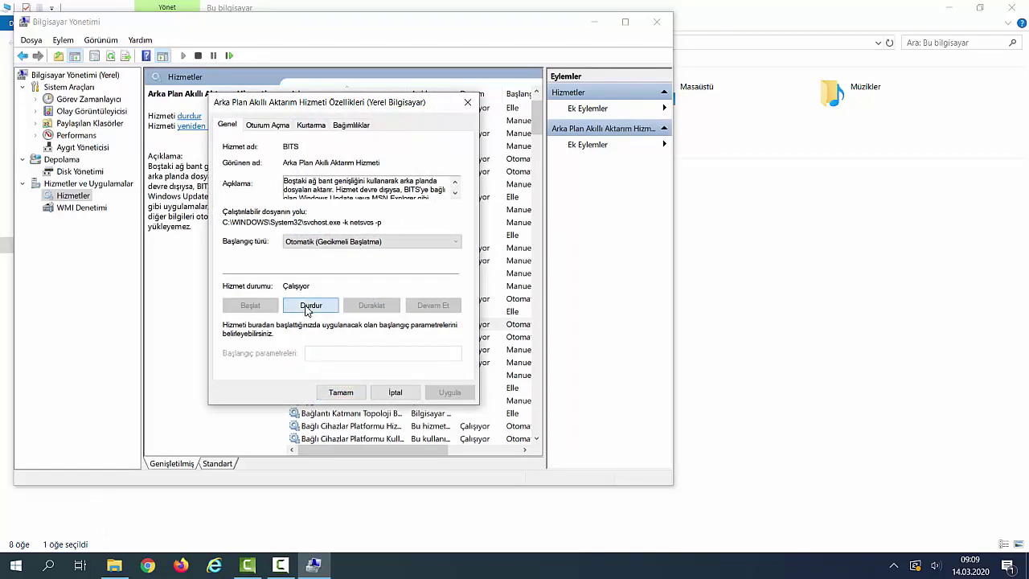
click(309, 305)
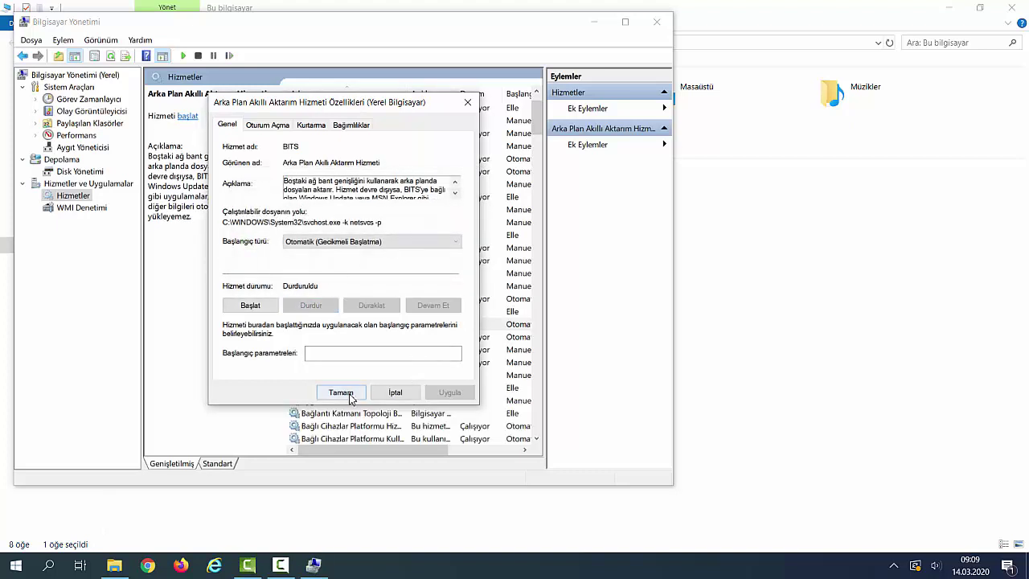
click(344, 243)
click(315, 281)
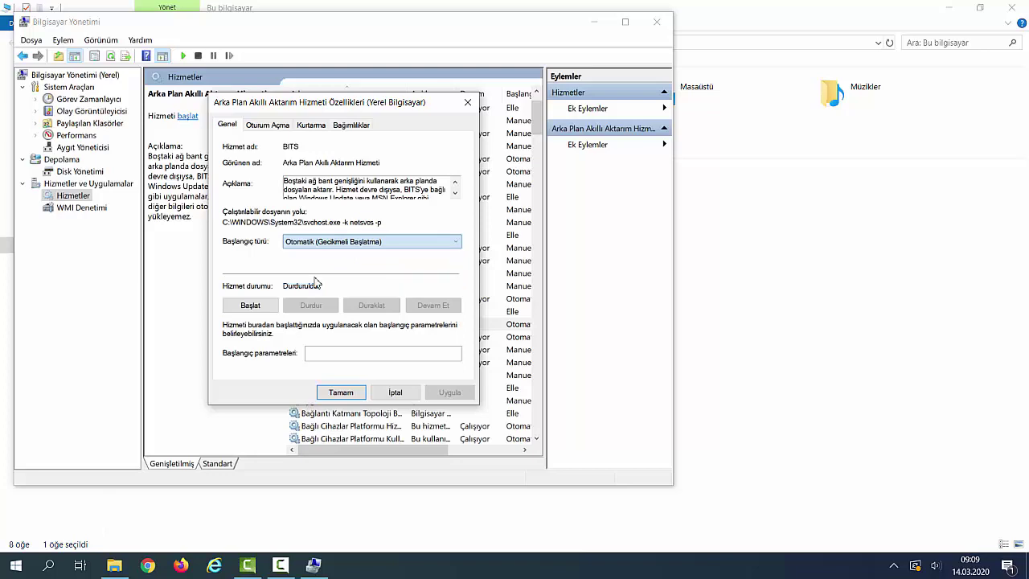
click(449, 393)
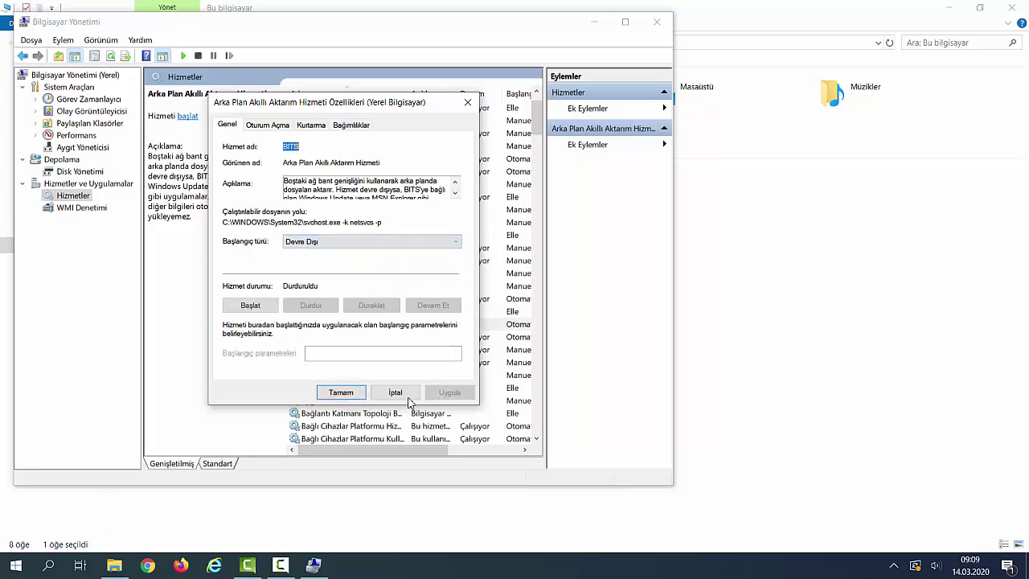
click(345, 392)
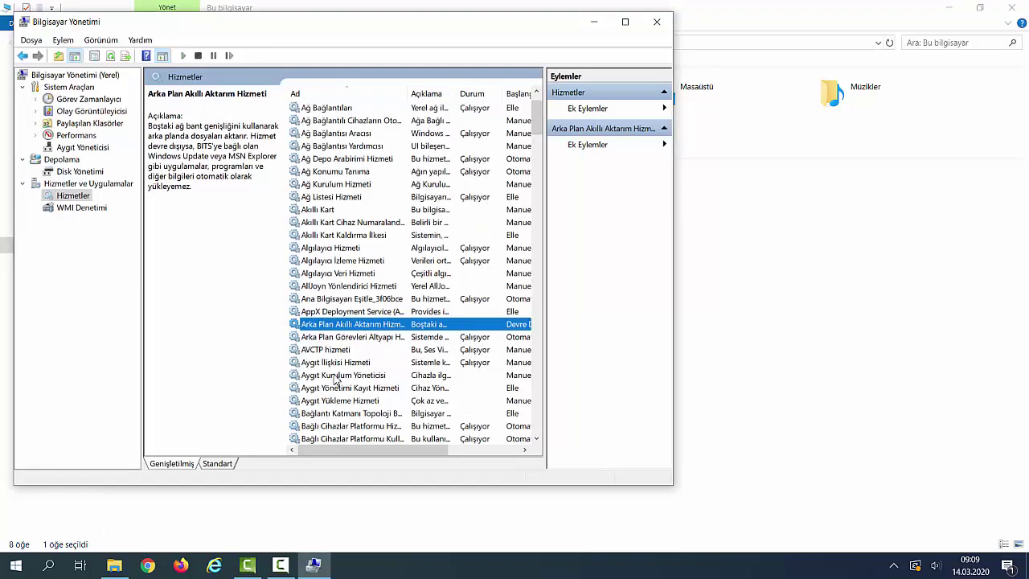
Reopen Task Manager to examine the total disk usage after stopping BITS, and close it
right_click(382, 566)
click(409, 496)
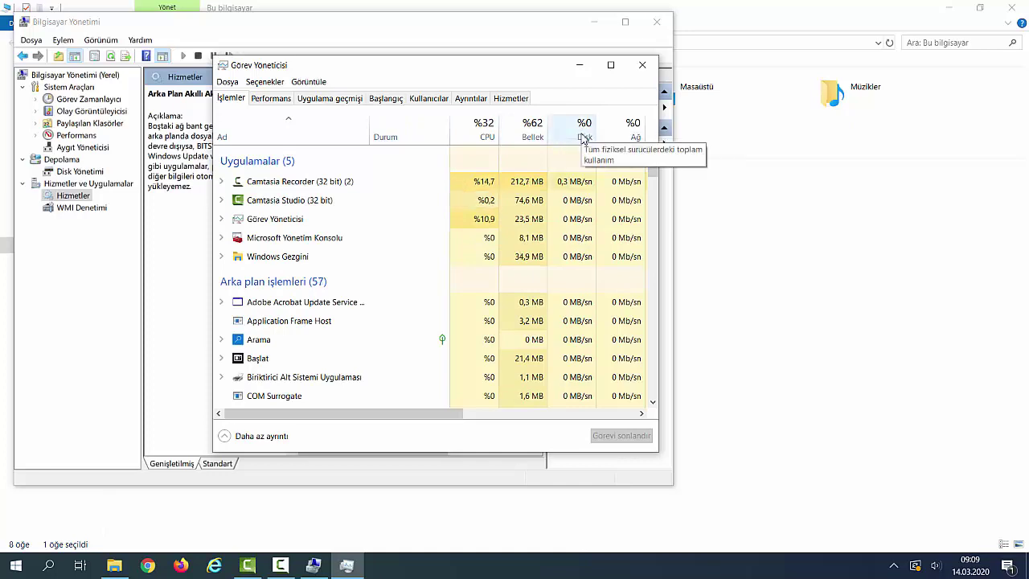
click(642, 64)
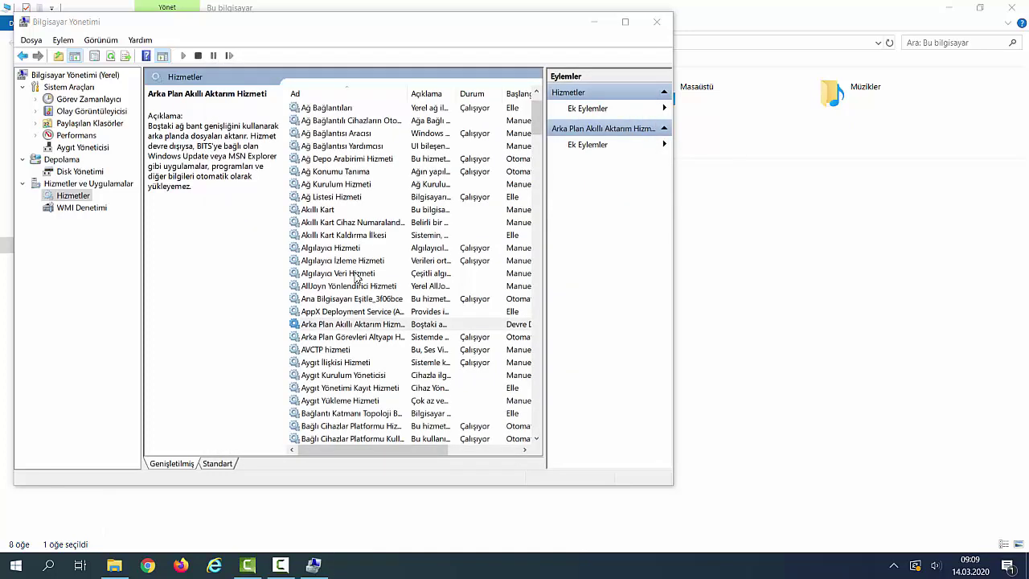
Stop the Windows Update service, choosing Devre Dışı as its startup type but discarding that startup change
scroll(373, 218, down, 12)
drag(538, 165, 539, 421)
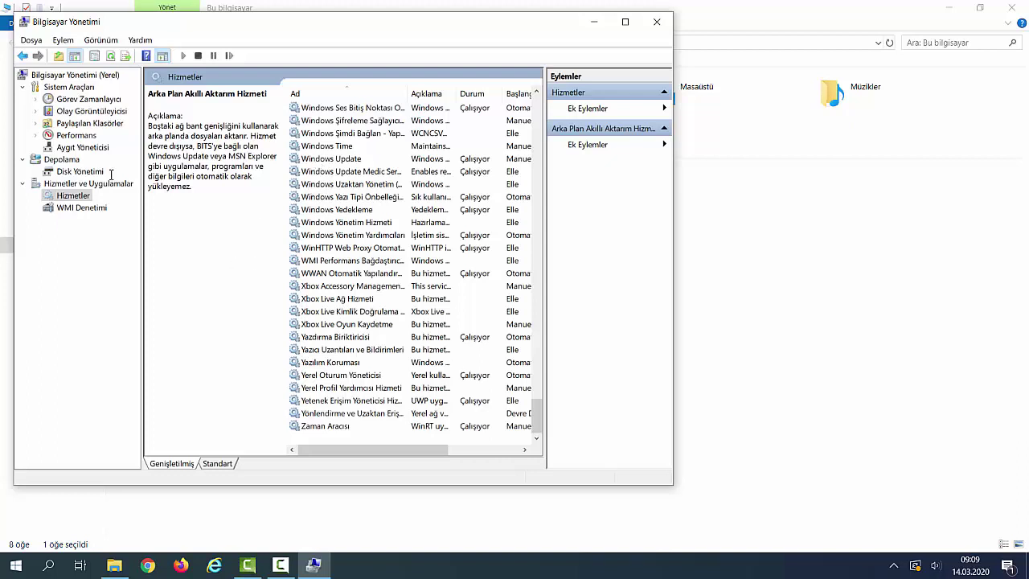
double_click(353, 160)
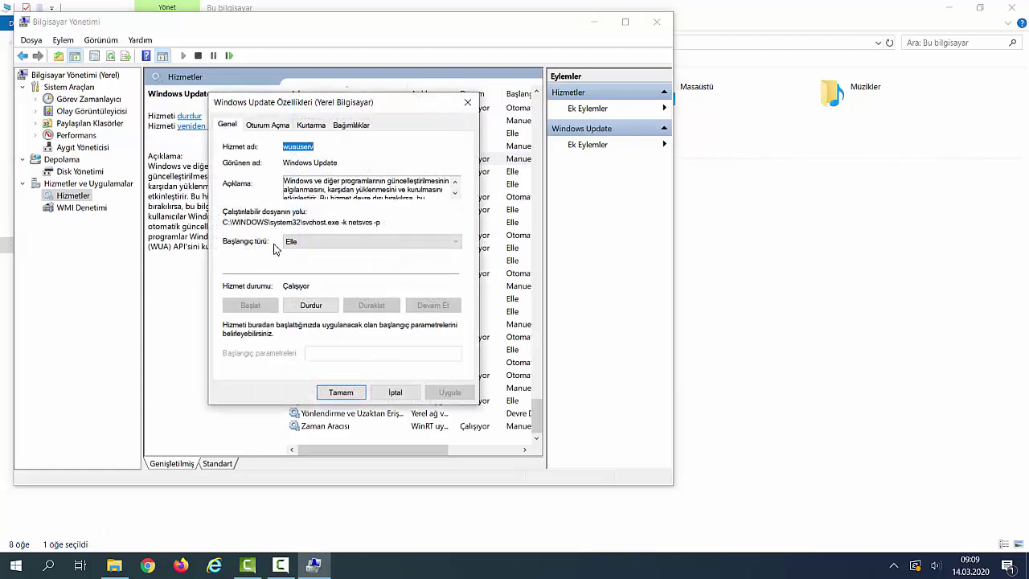
click(297, 242)
click(299, 283)
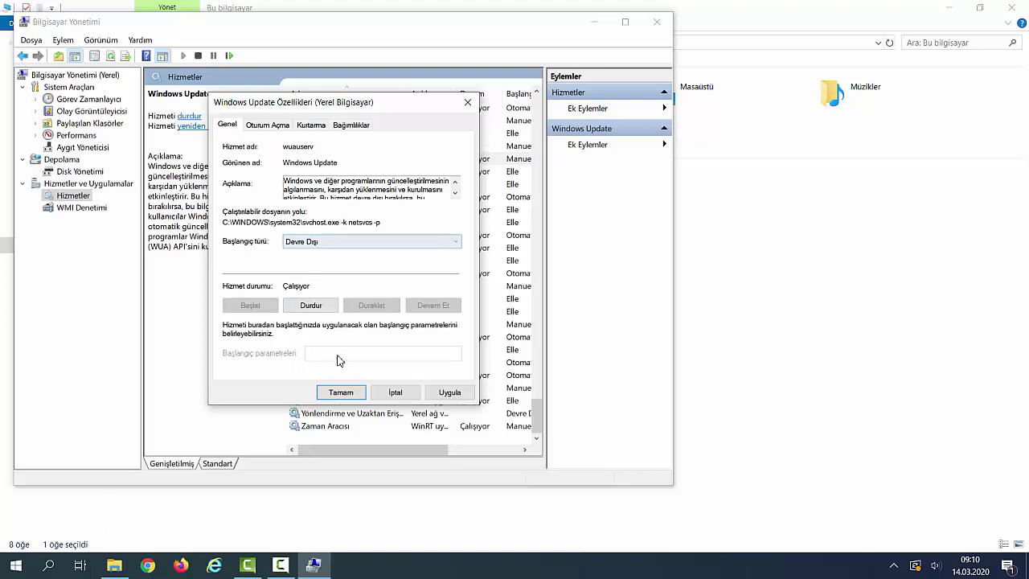
click(311, 307)
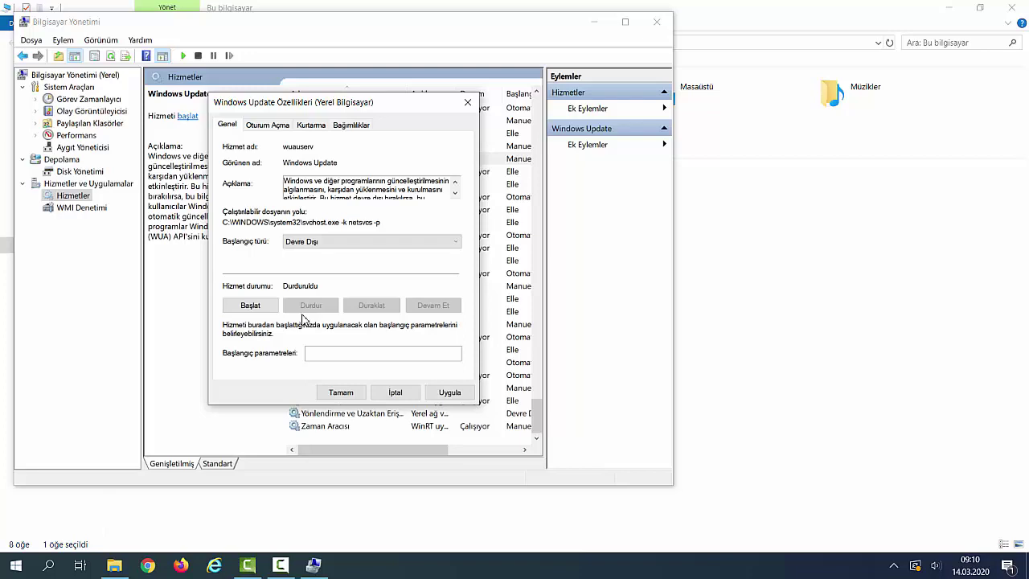
click(394, 392)
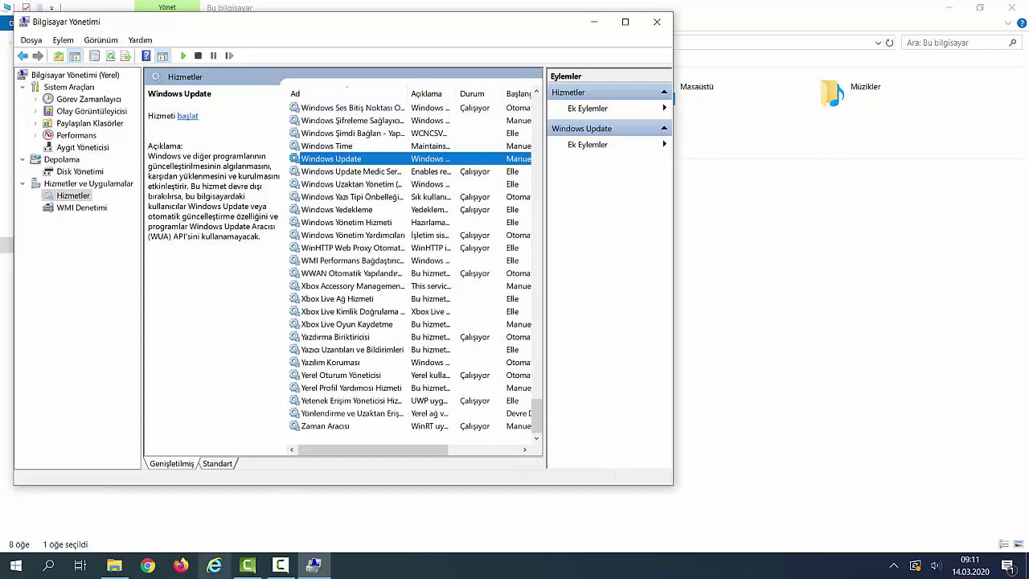
click(283, 570)
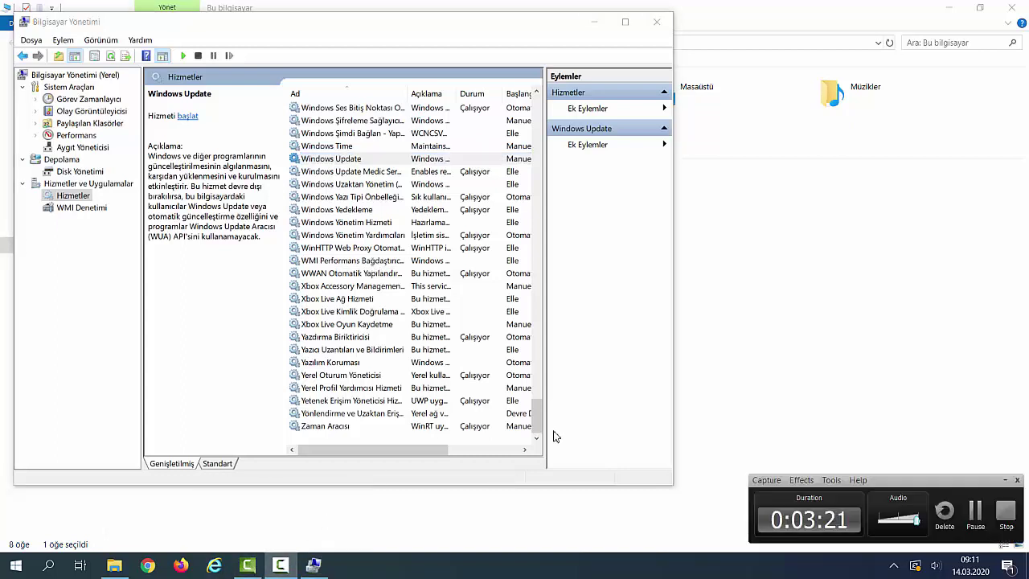